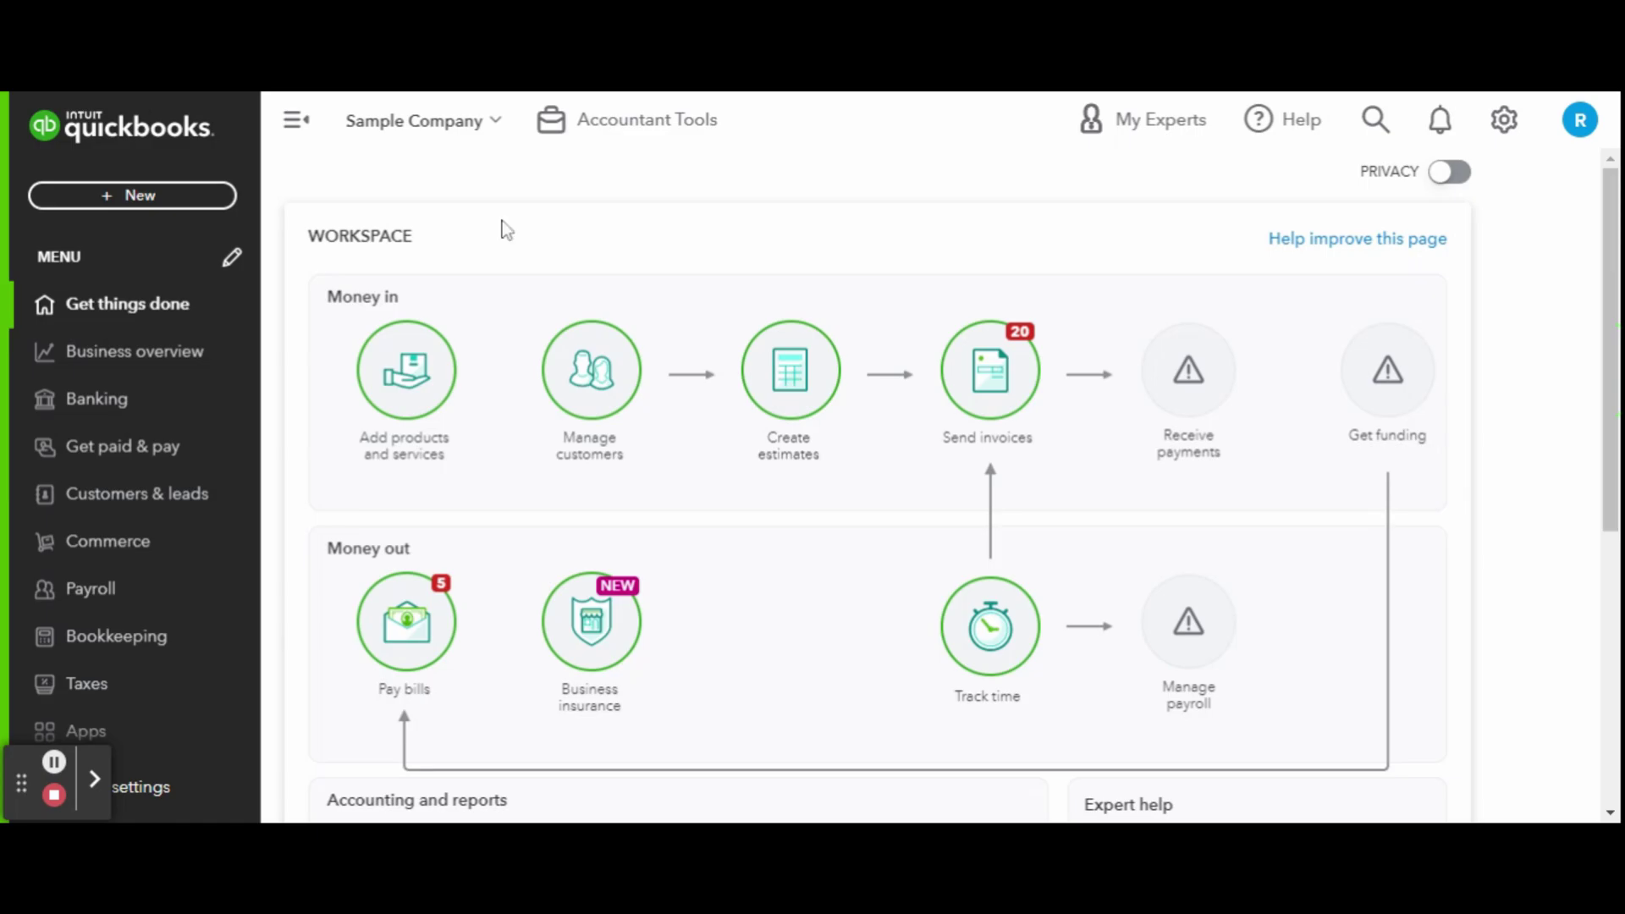
Go to Banking > Capital to view the Marketplace and QuickBooks Capital funding cards
left_click(140, 404)
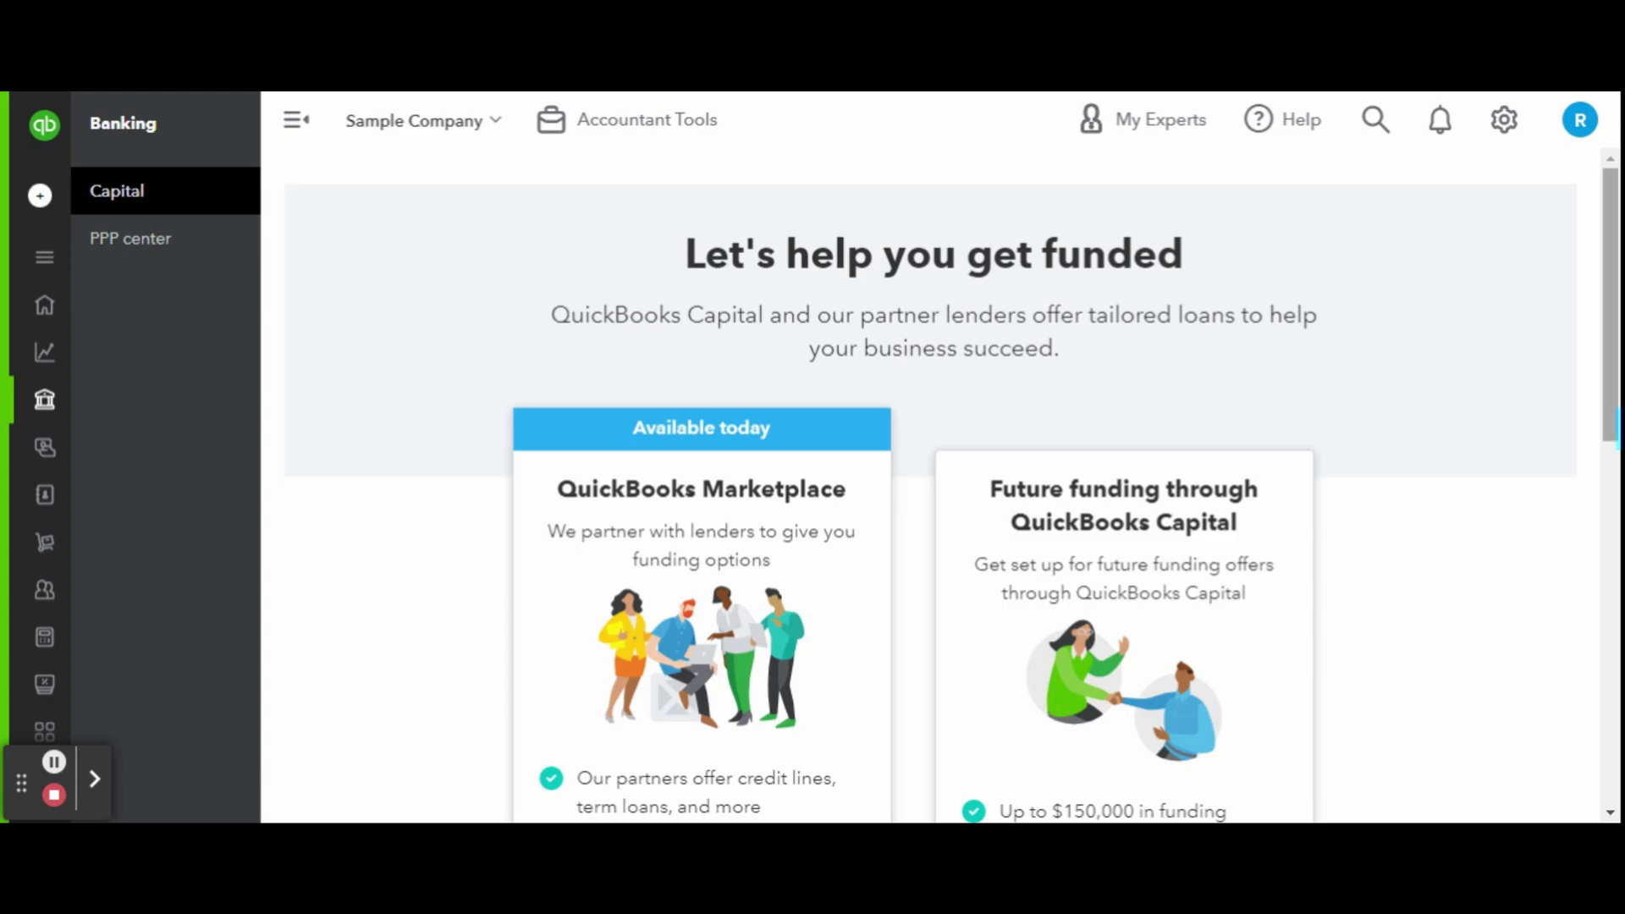
left_click_drag(1614, 300, 1605, 406)
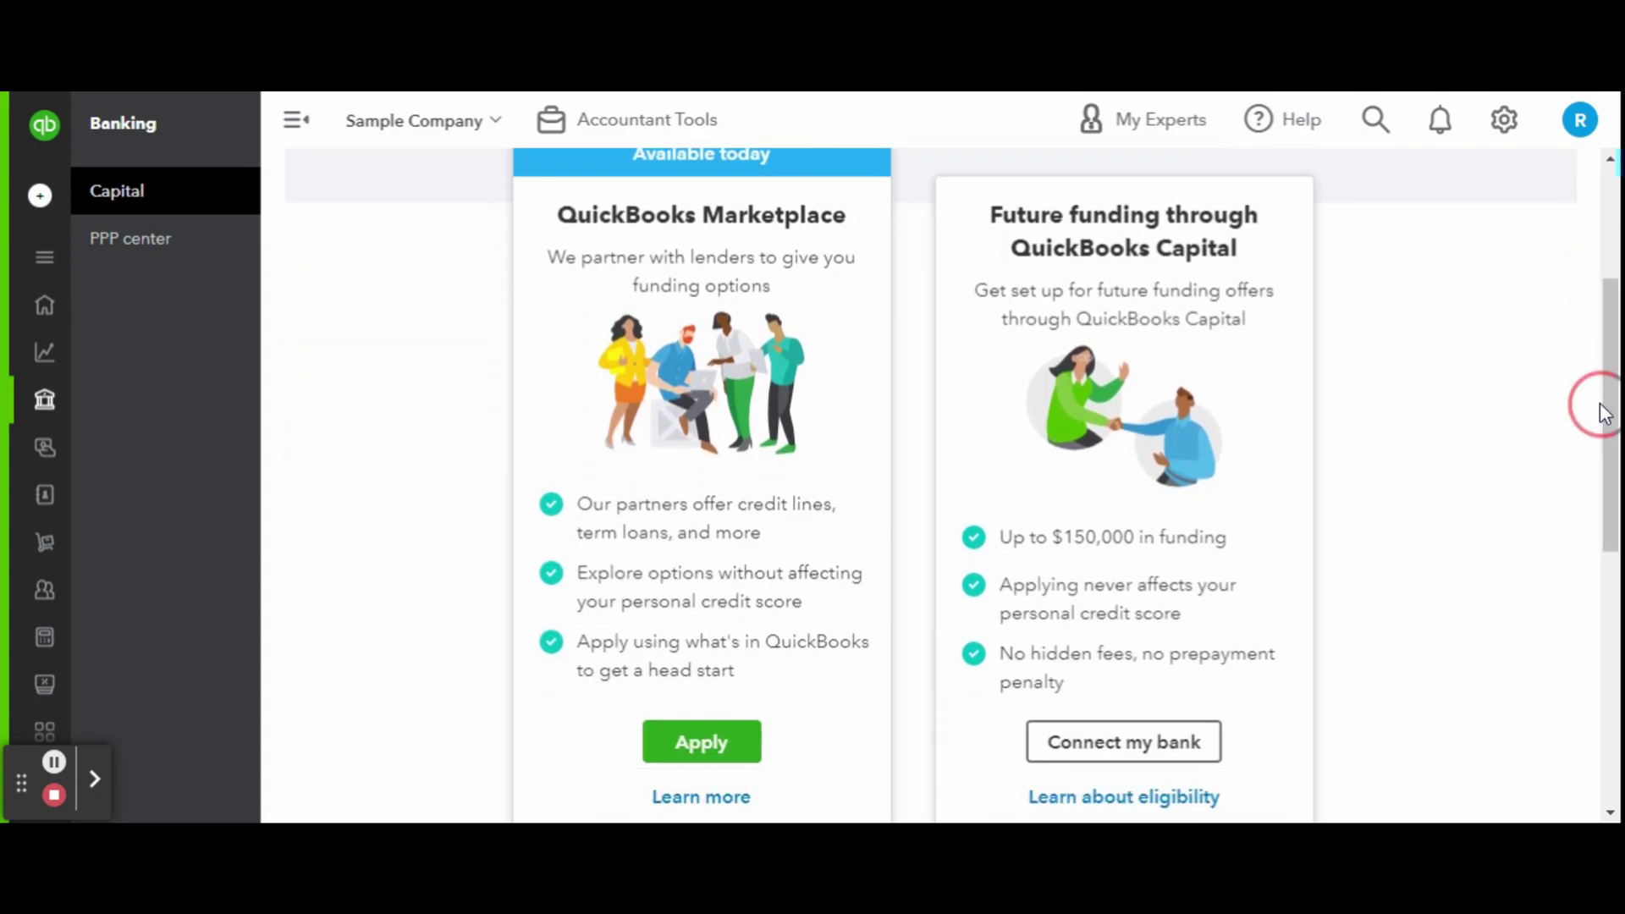